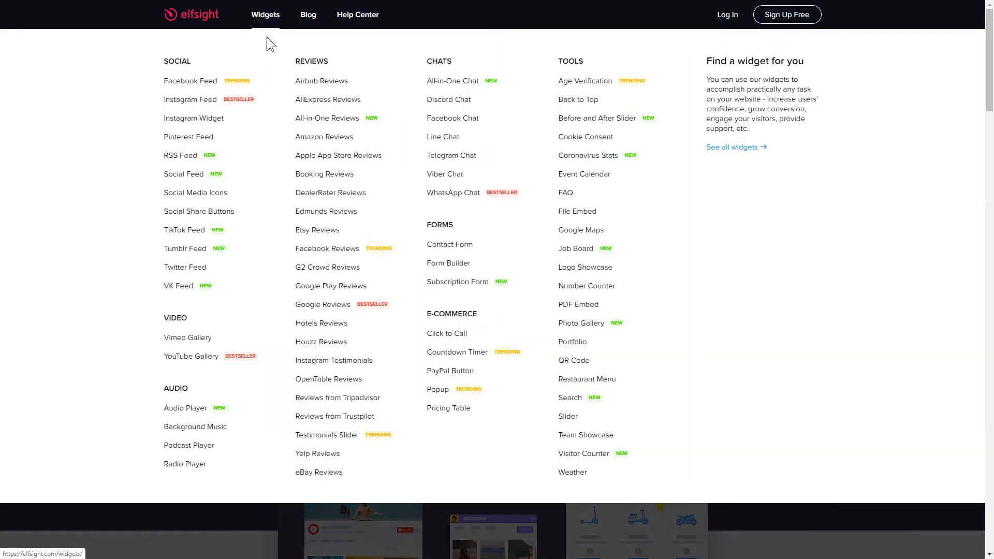
- Create an Etsy Reviews widget, preview Carousel and Masonry, then continue with Reviews Widget
click(317, 230)
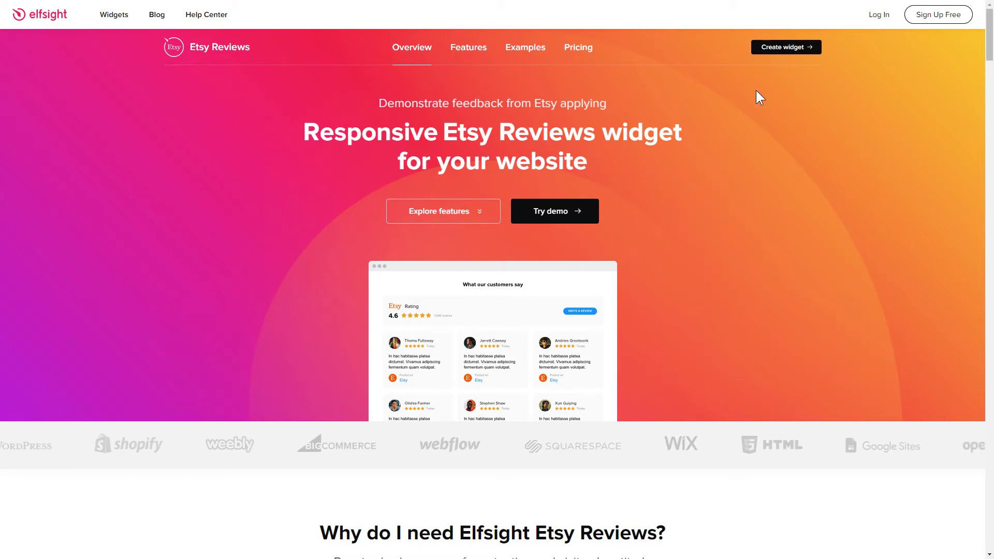
click(784, 47)
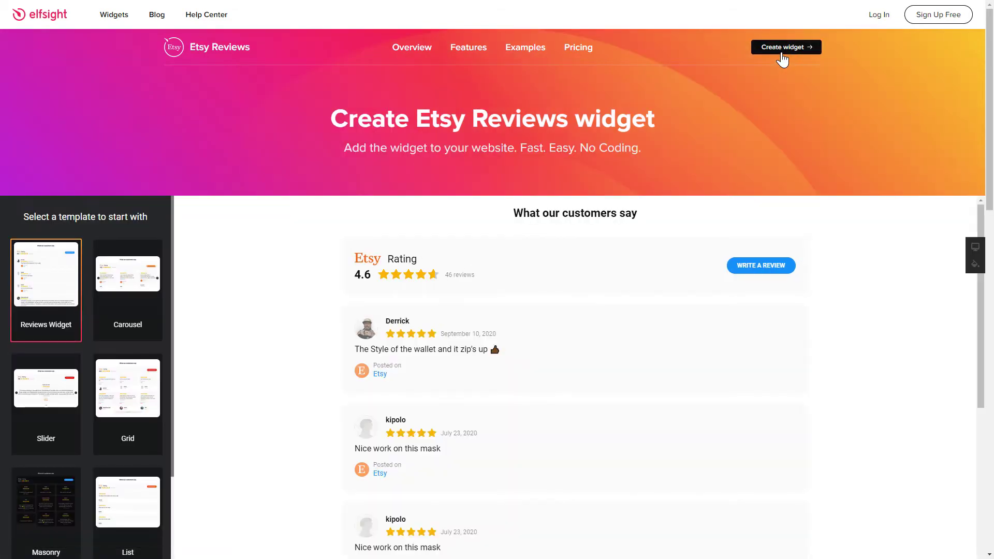
scroll(984, 189, down, 3)
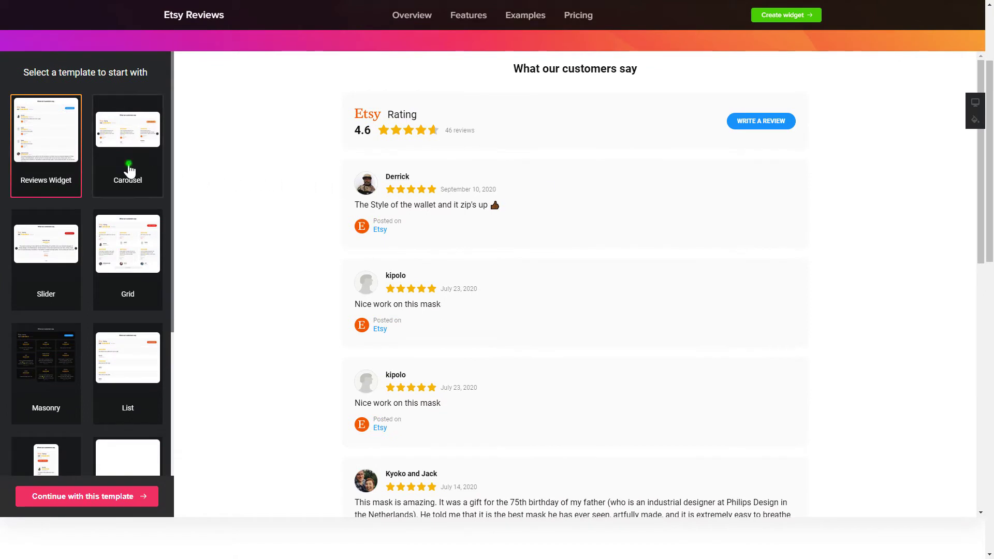
click(129, 163)
click(42, 384)
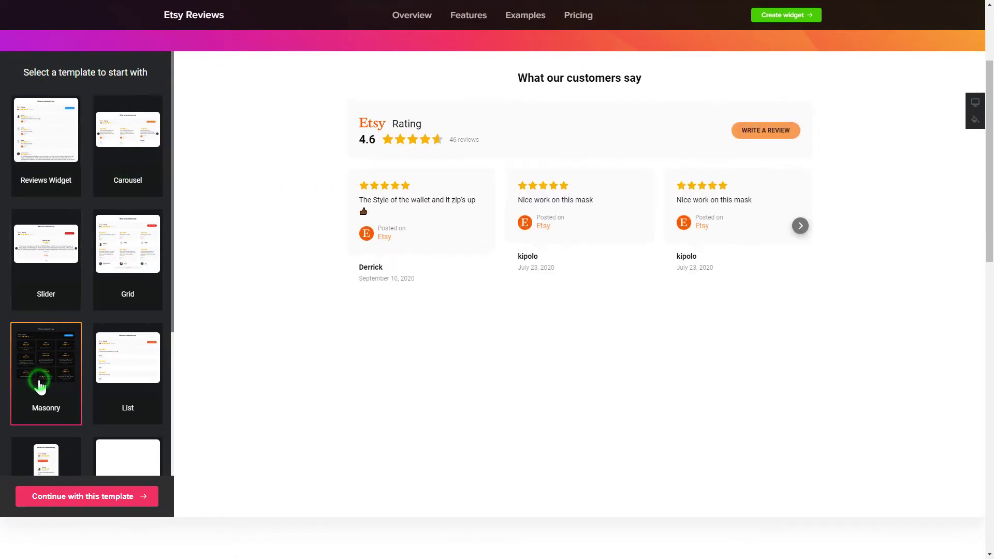
click(47, 163)
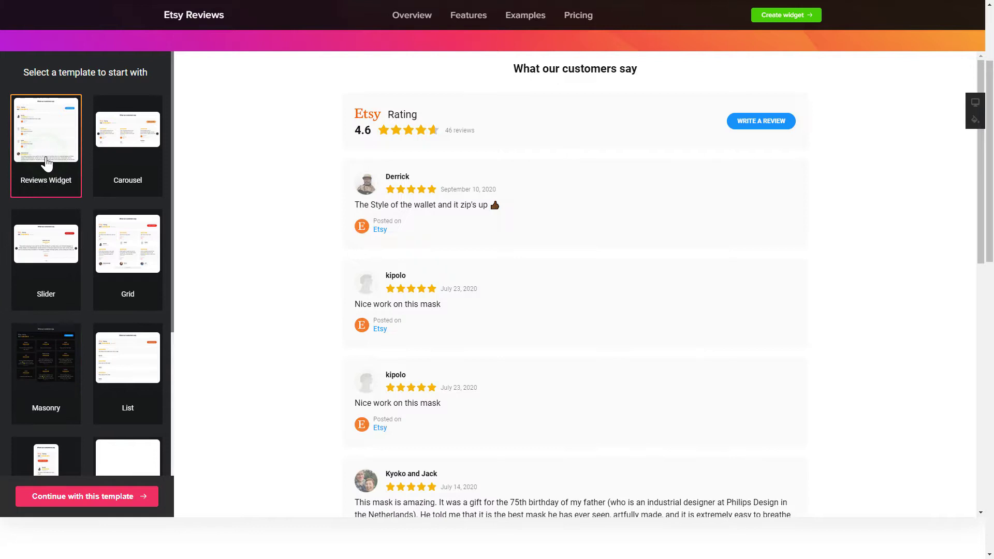
click(85, 495)
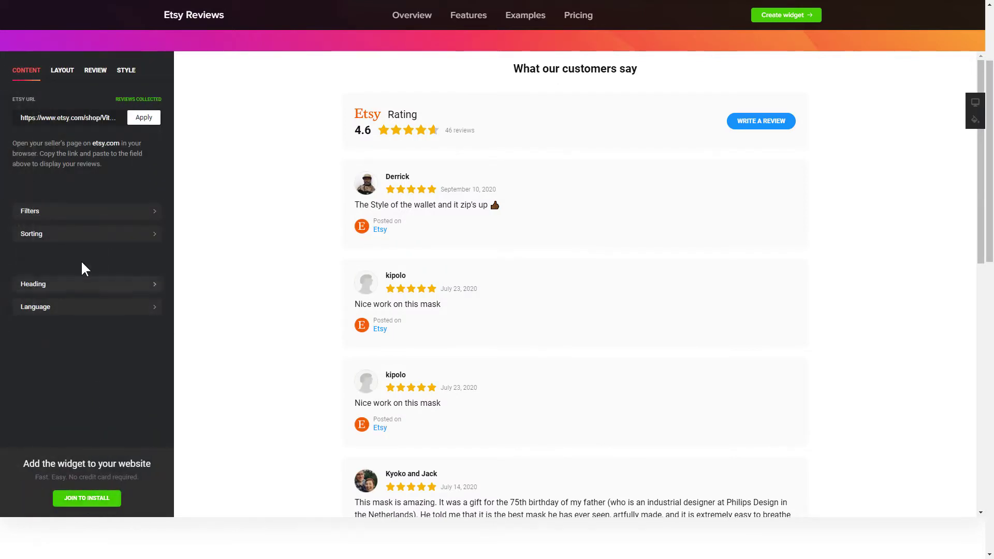
- Replace the Etsy URL with the pasted listing link and apply it
drag(20, 117, 117, 119)
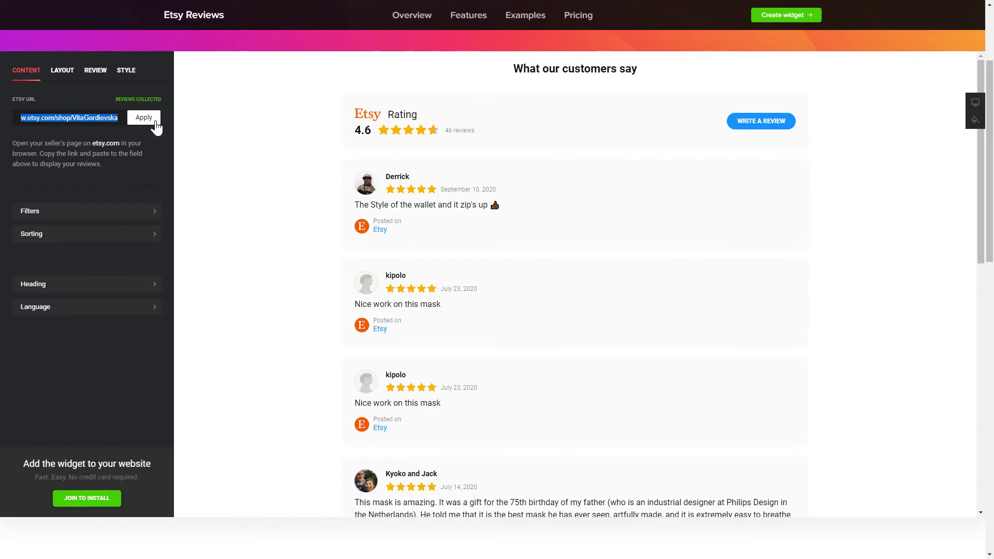
right_click(115, 119)
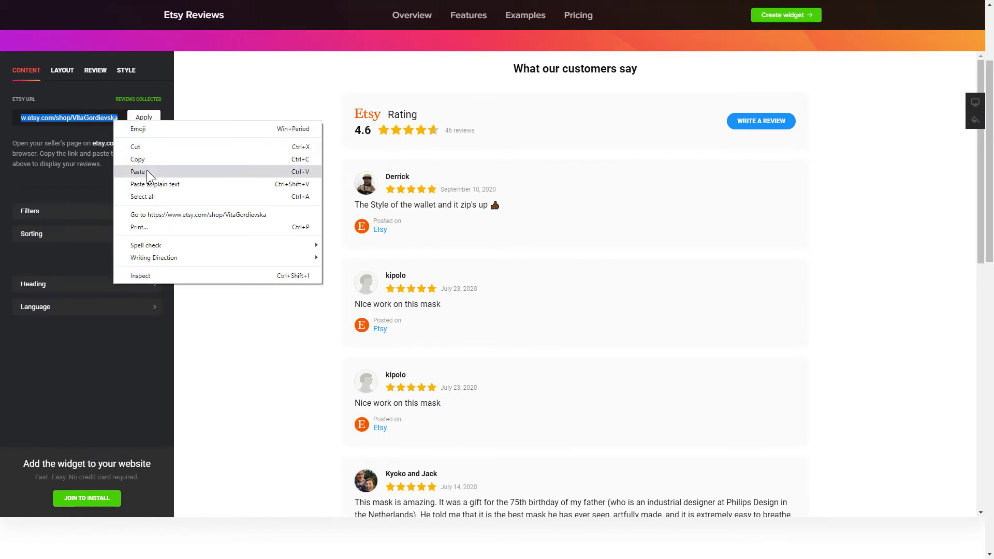
click(150, 175)
click(144, 118)
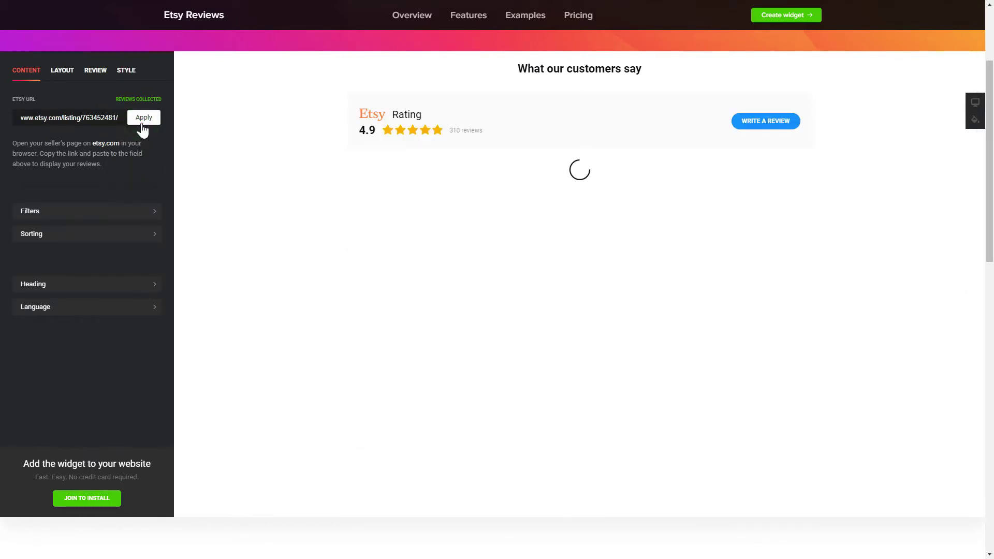
click(63, 69)
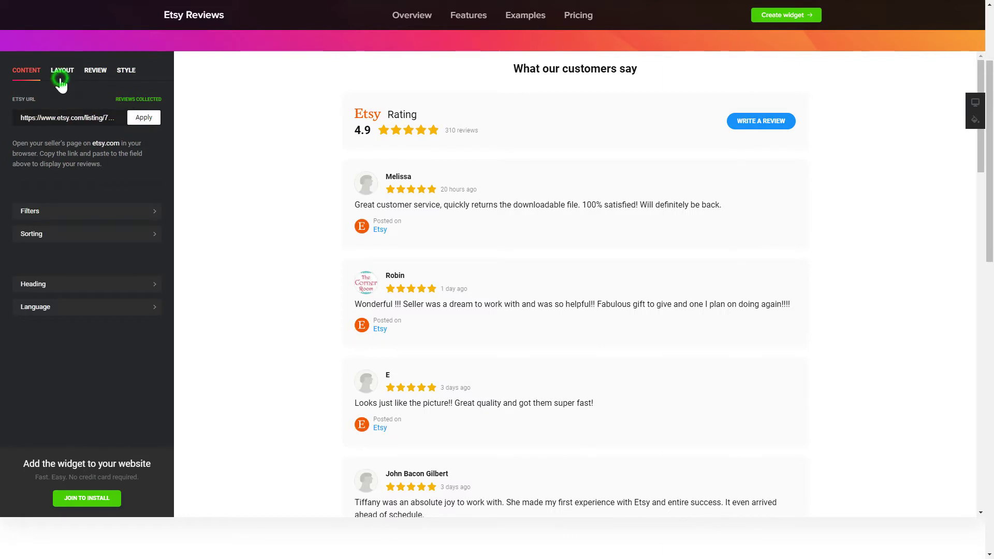
click(117, 237)
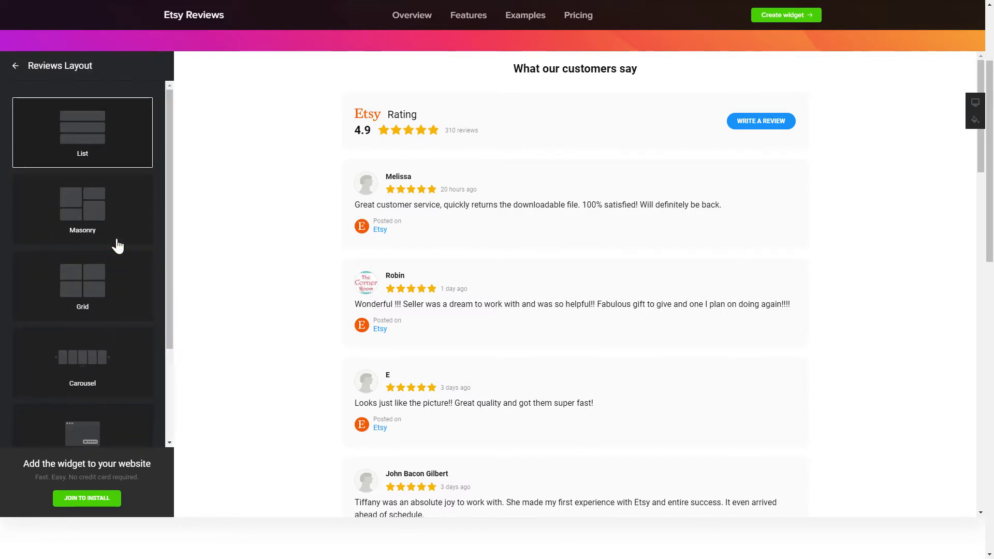
click(14, 66)
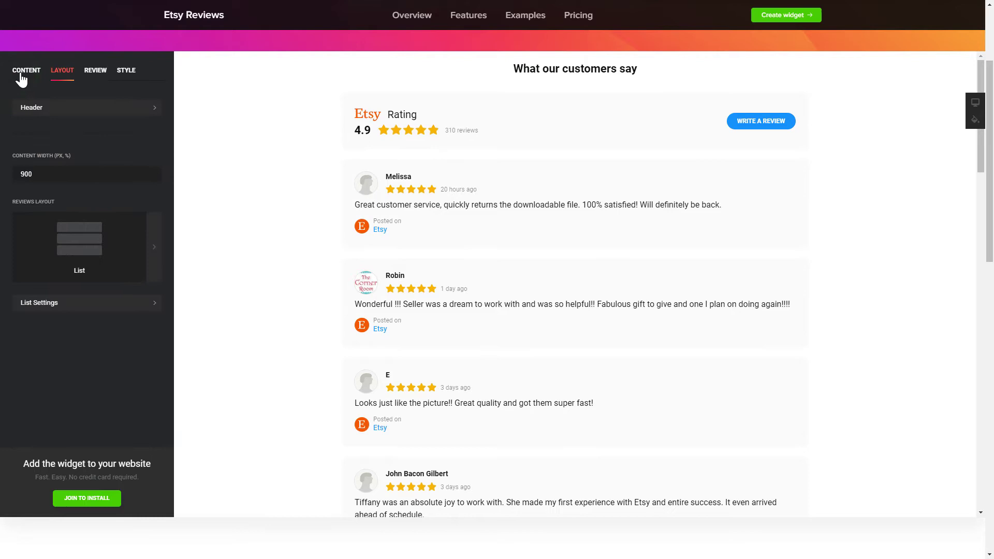
click(95, 72)
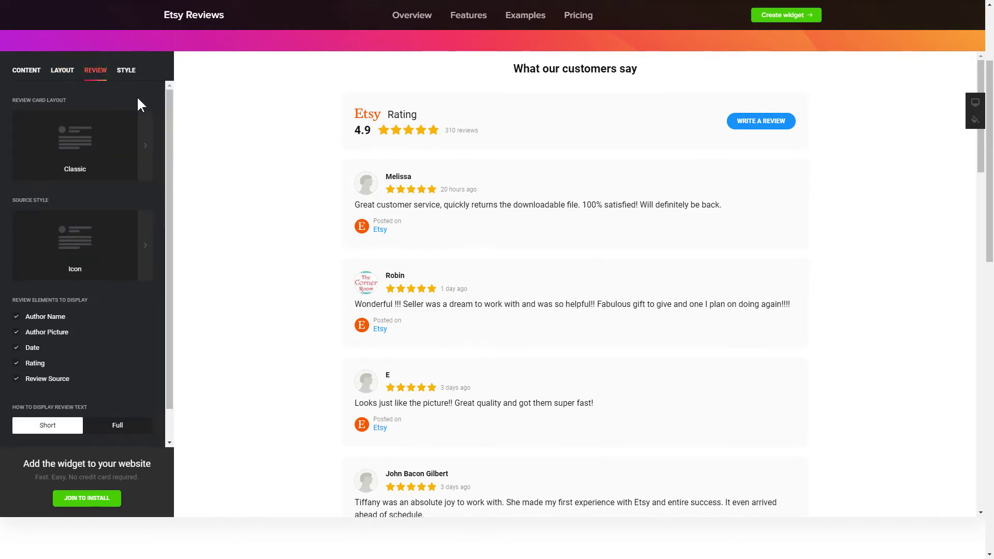
drag(169, 127, 165, 159)
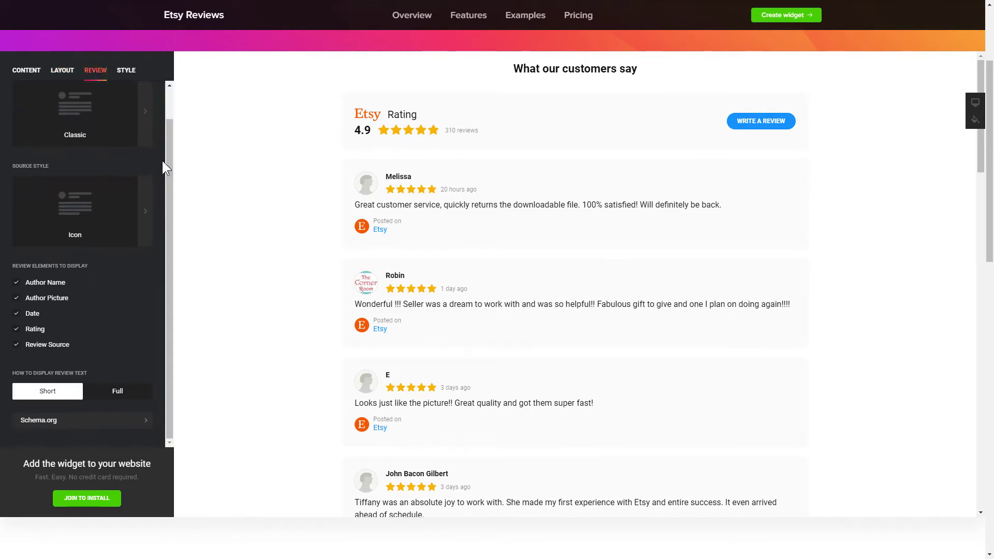
click(126, 70)
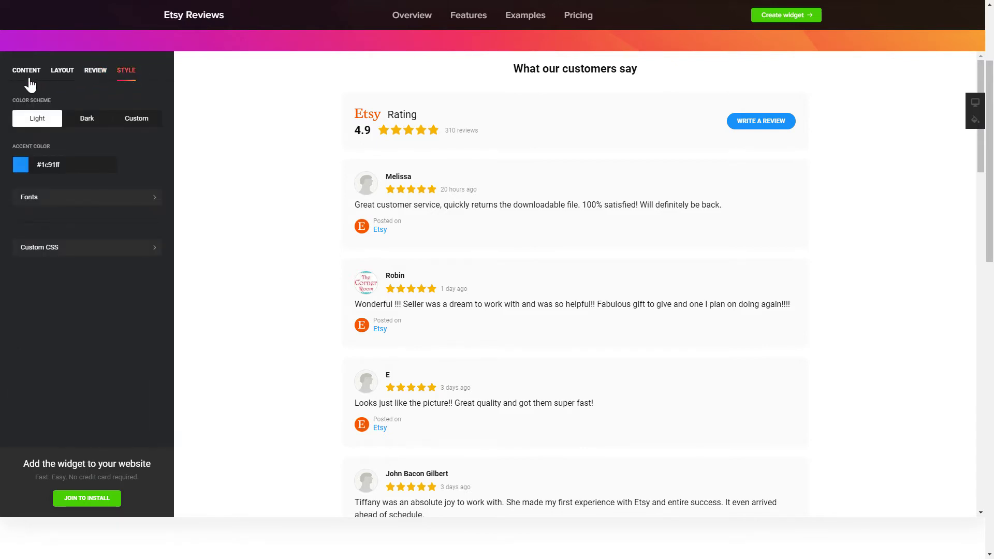
click(29, 72)
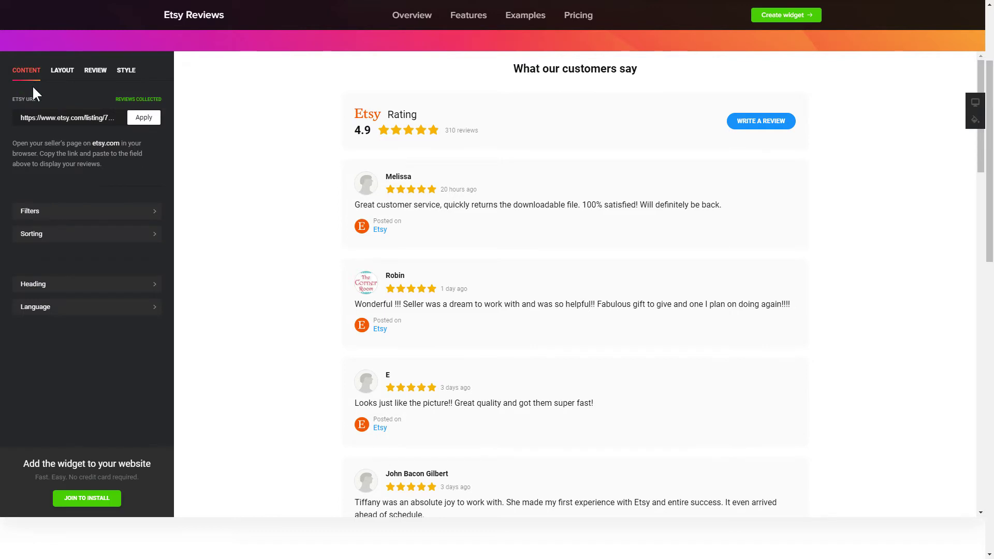
- Register an Elfsight account with an email and password via the Sign Up popup
click(87, 498)
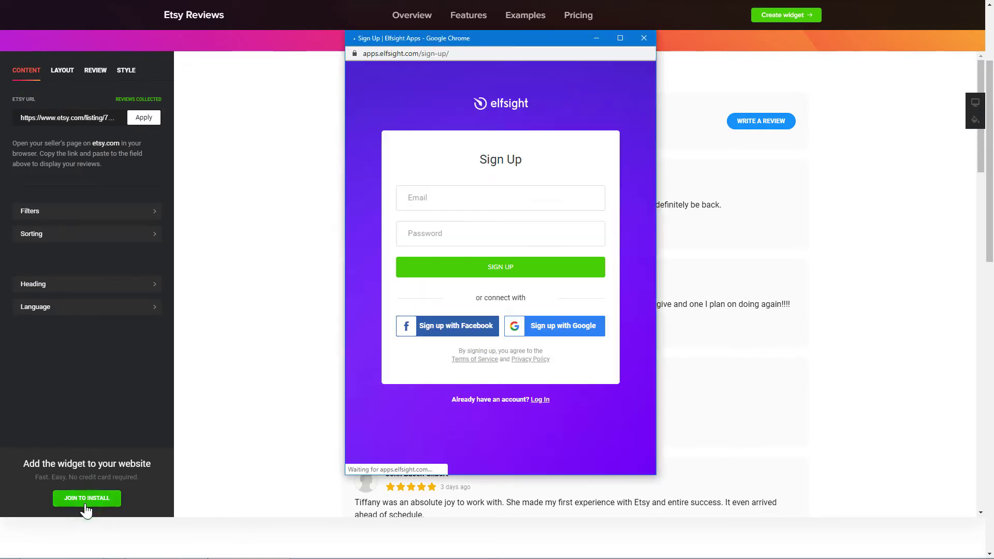
click(555, 198)
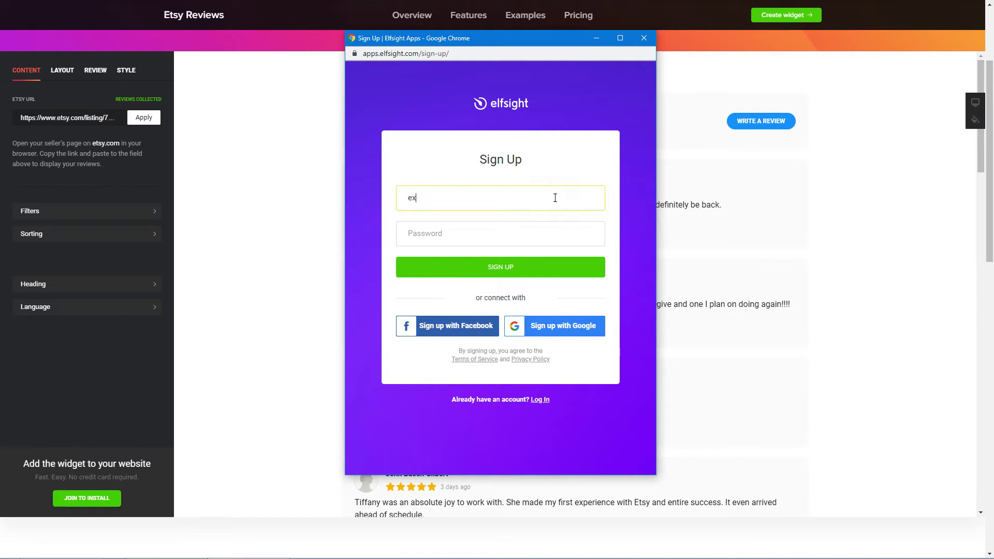
text(example@elfsight.com)
click(557, 234)
text(passwo)
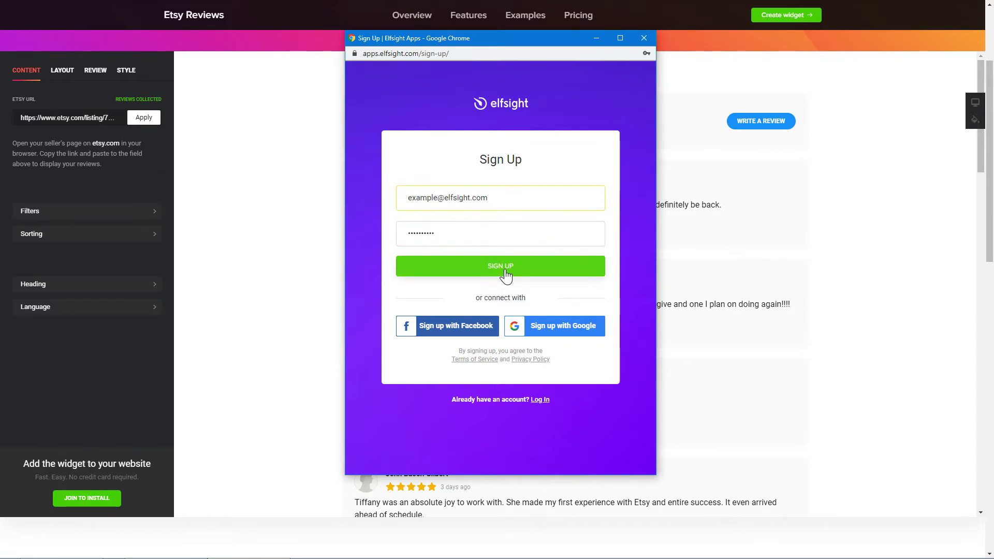
click(501, 267)
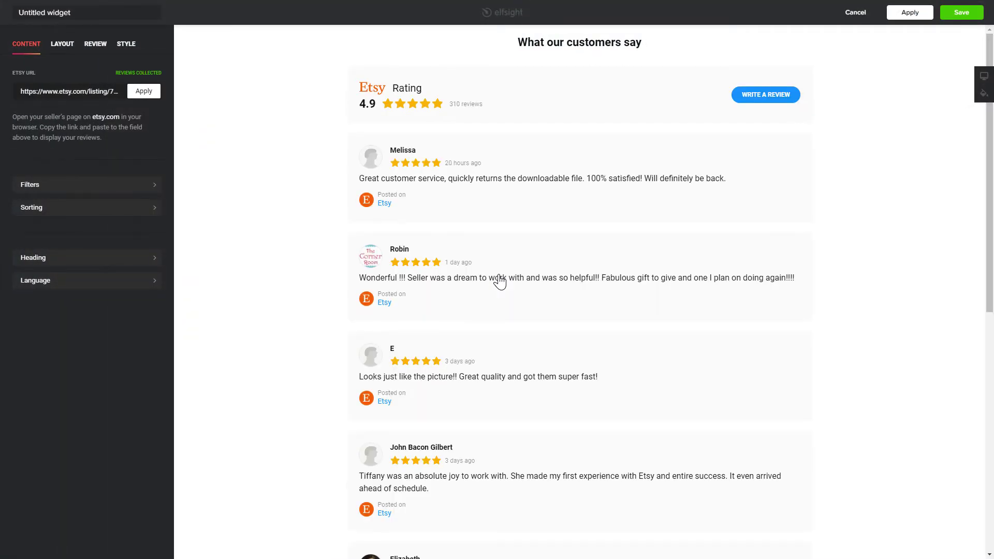
- Save the Etsy reviews widget from the editor
click(962, 16)
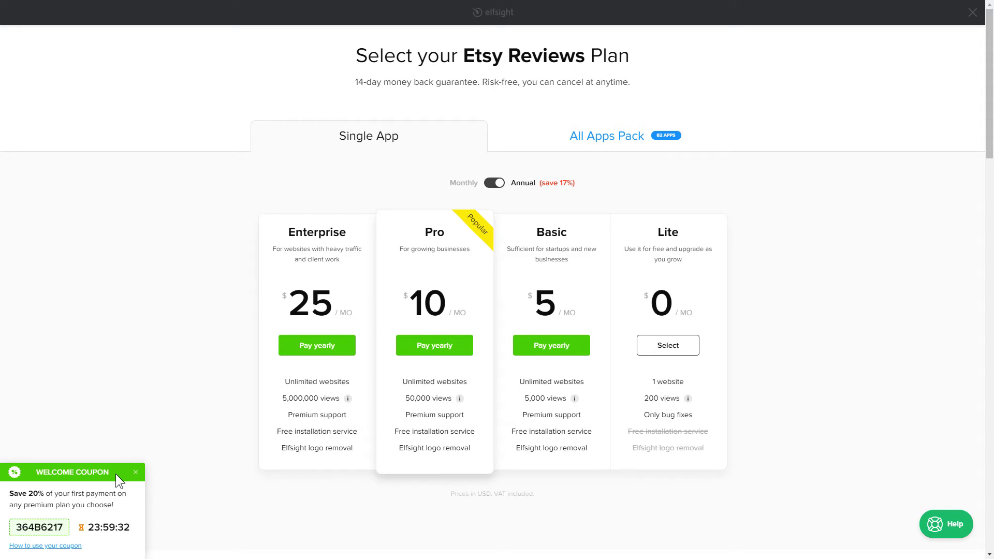
- Choose the free Lite plan and copy the widget's installation code
click(669, 345)
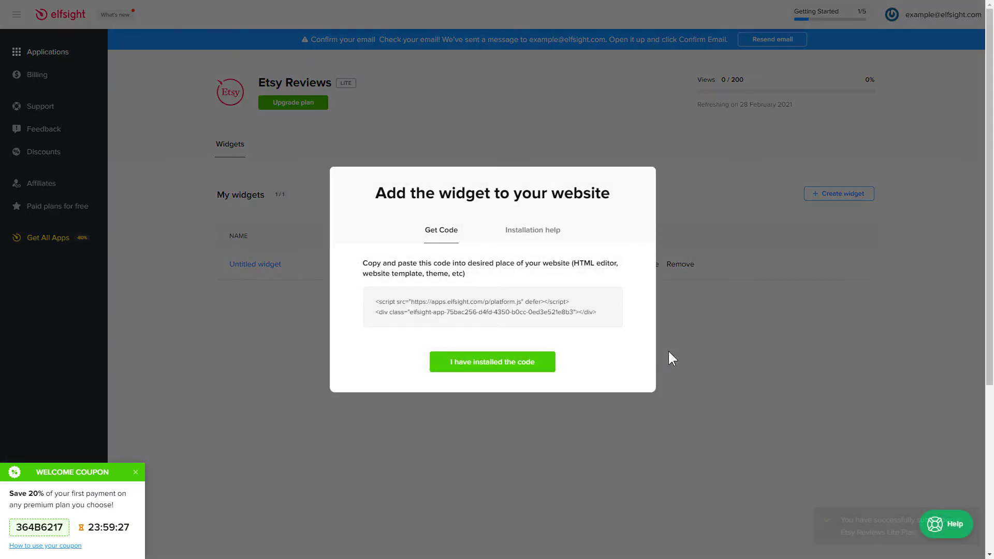
click(606, 319)
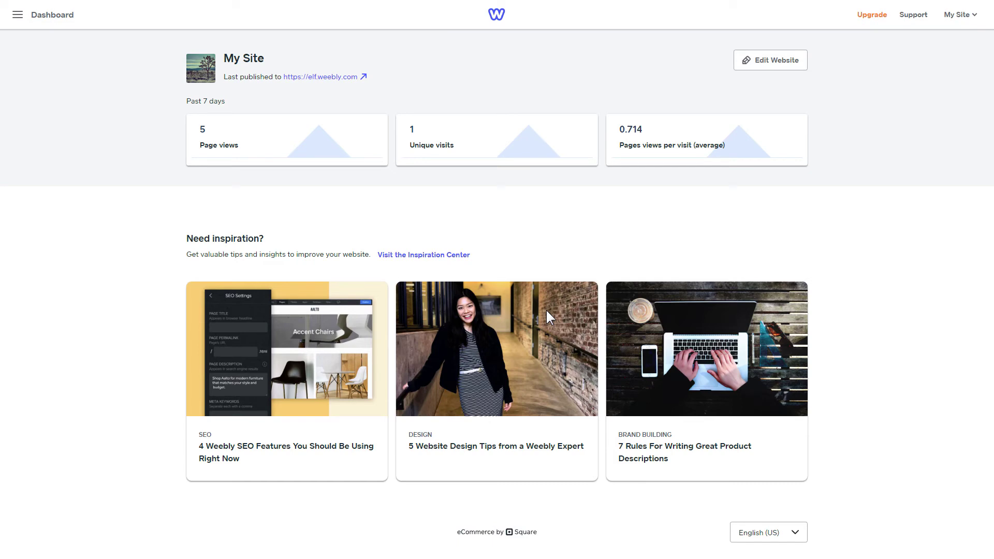
- Open the Weebly editor and place an Embed Code element under the Mission text
click(773, 64)
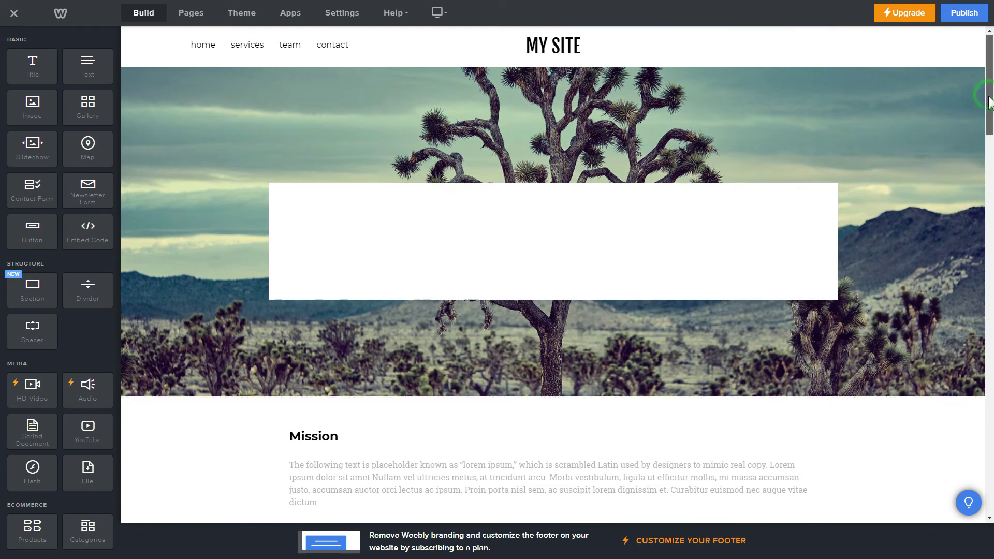
drag(989, 97, 989, 151)
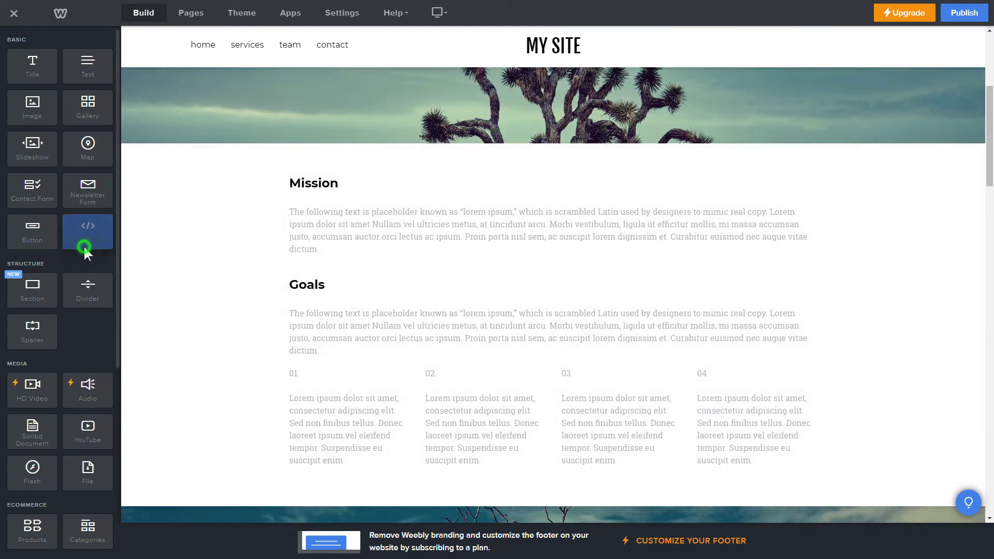
drag(83, 245, 495, 262)
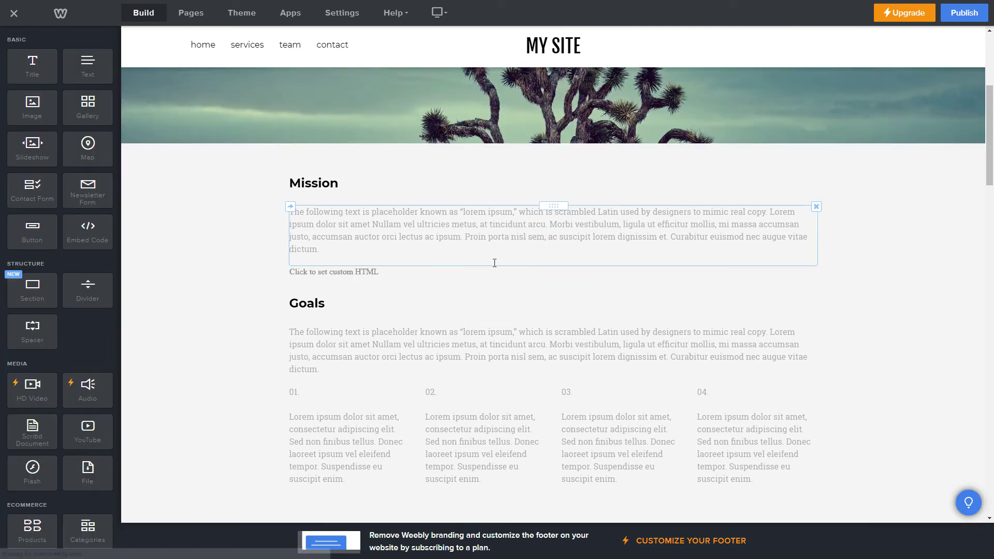
- Paste the Elfsight code into the embed block's custom HTML and publish the site
click(493, 273)
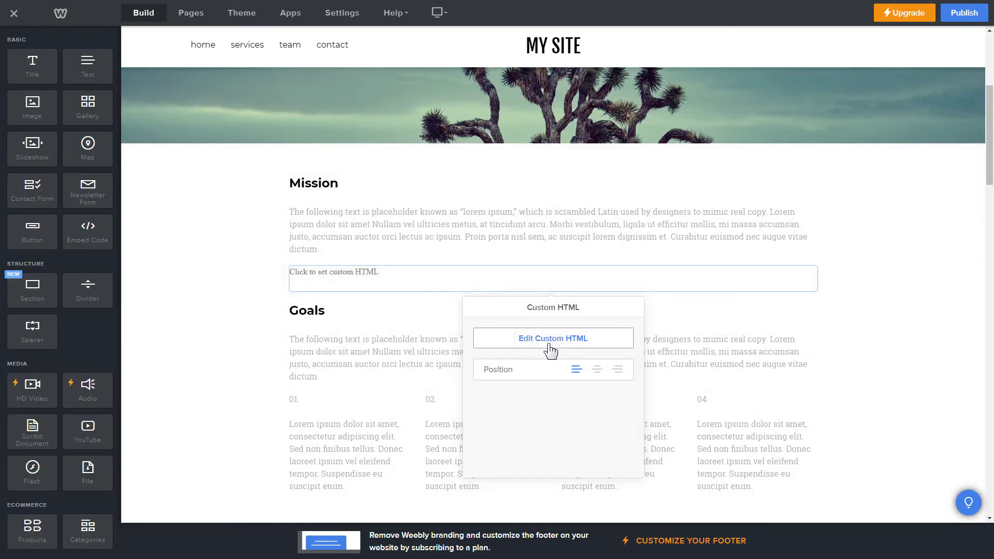
click(551, 342)
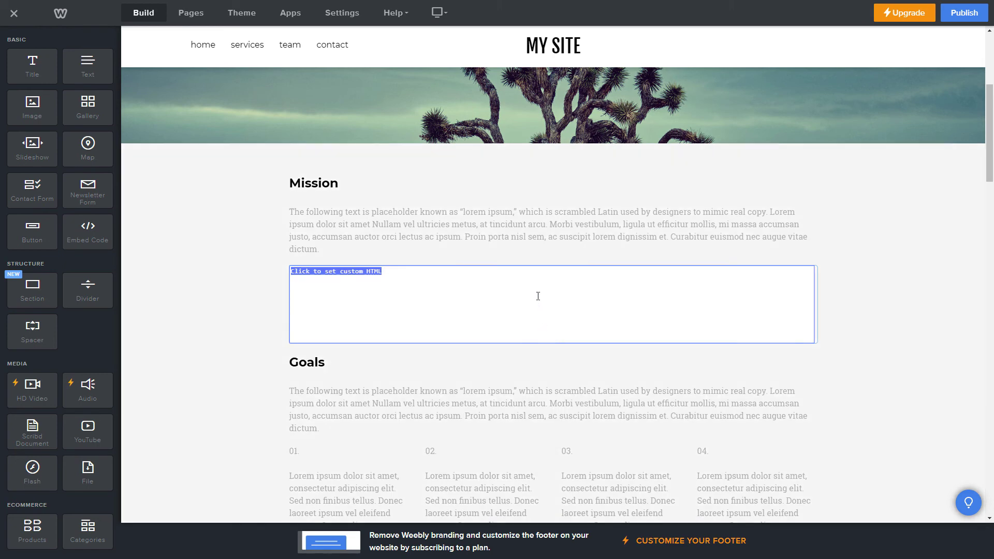
right_click(537, 296)
click(578, 328)
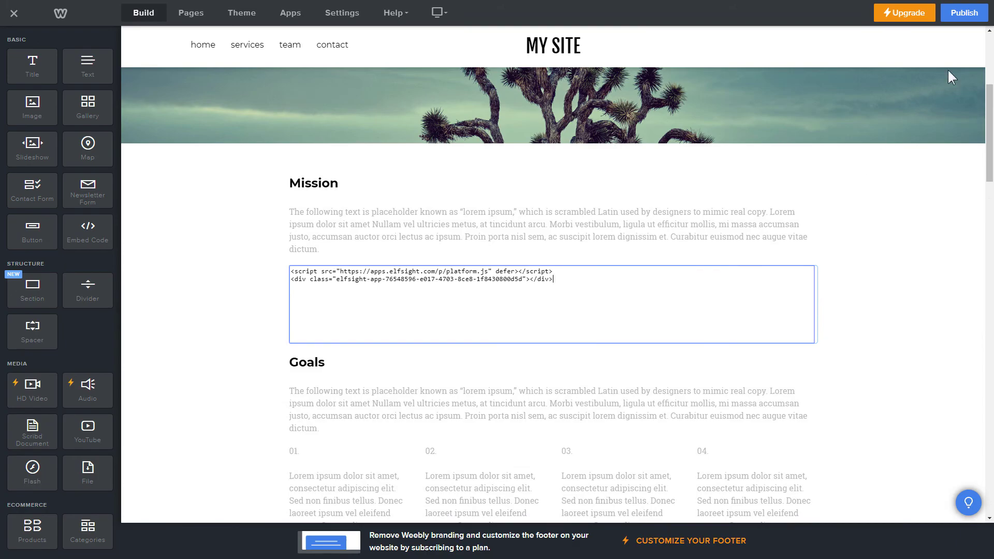
click(964, 16)
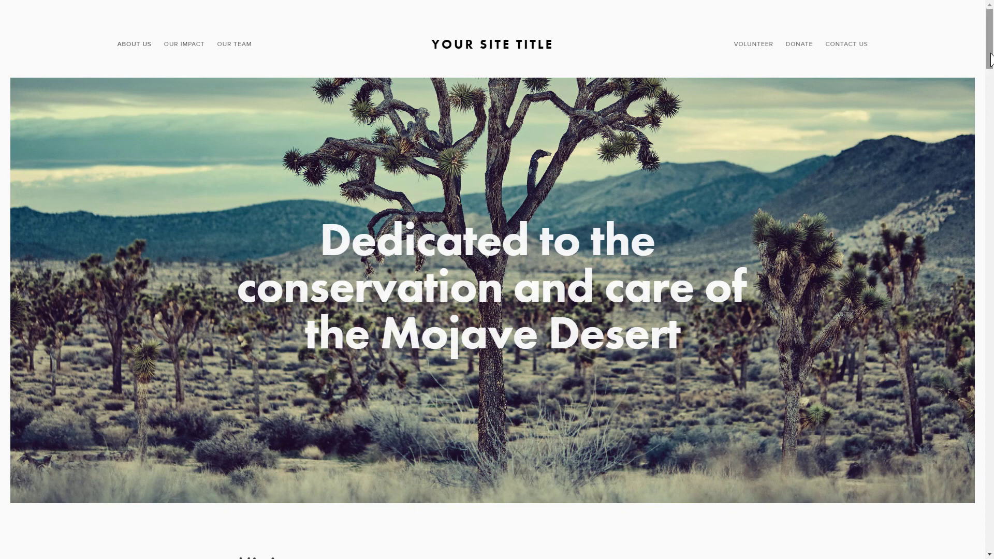
drag(990, 59, 991, 125)
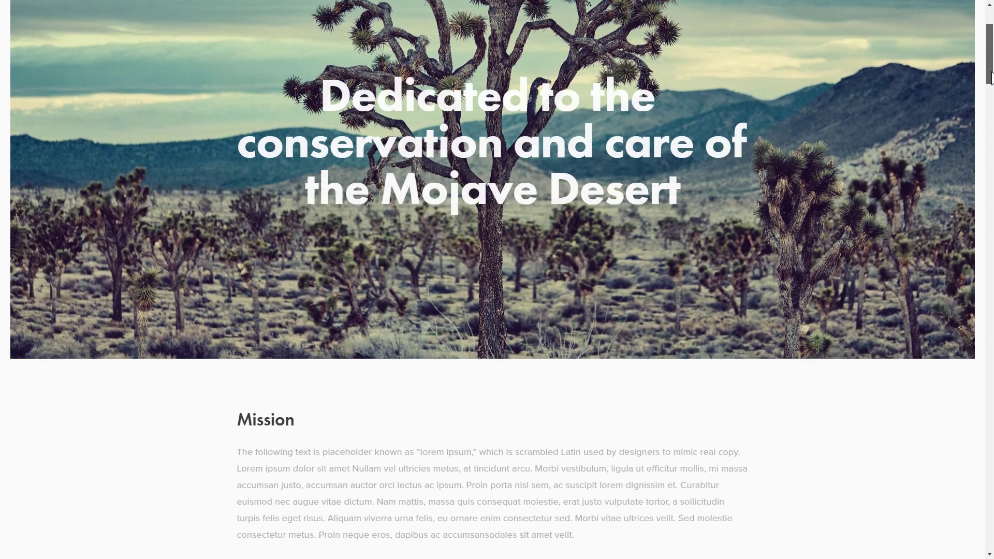